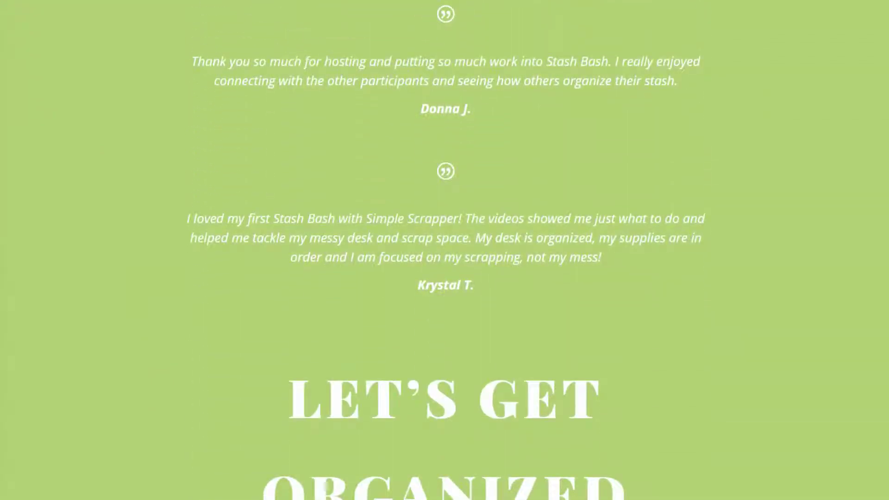
scroll(445, 250, down, 7)
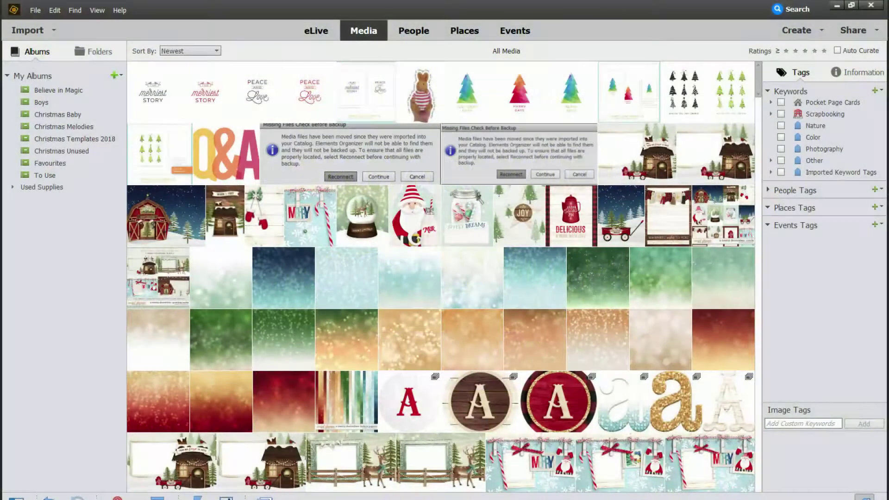
Step: Browse down through the Christmas supplies and bring up the Find menu
scroll(646, 439, down, 15)
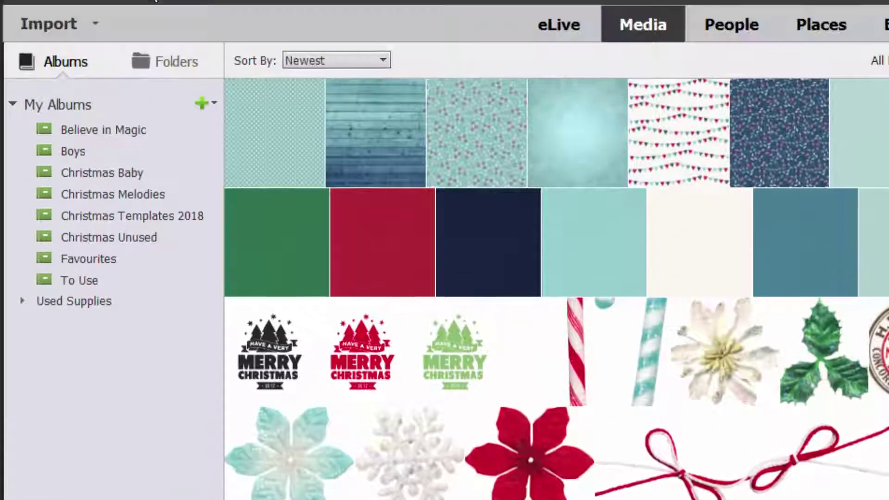
click(139, 18)
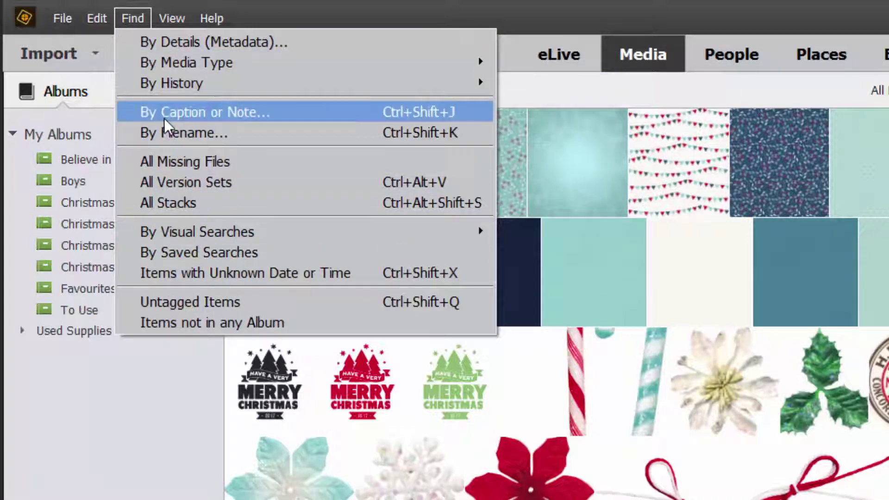
Step: Find catalog items whose filenames contain 'berry'
click(165, 138)
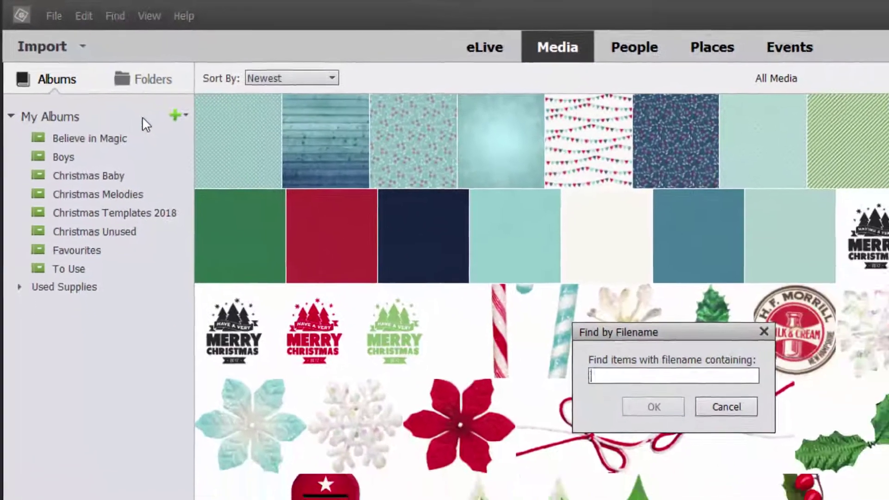
text(berry)
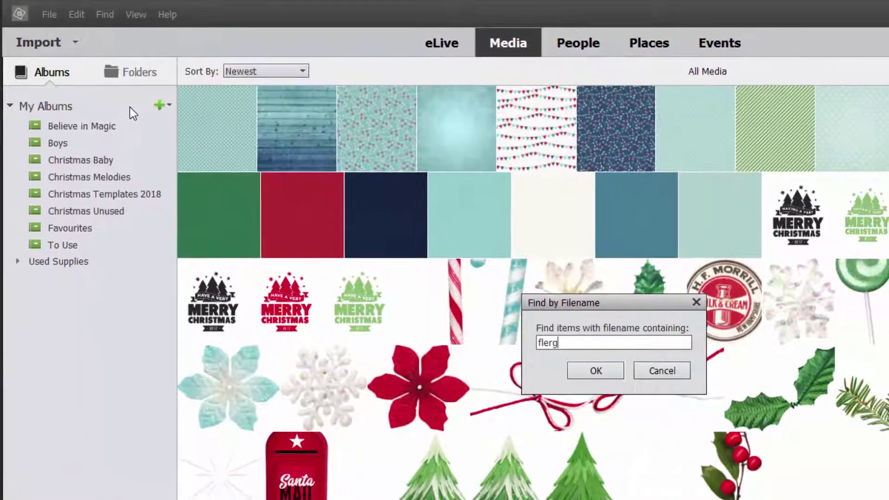
key(Return)
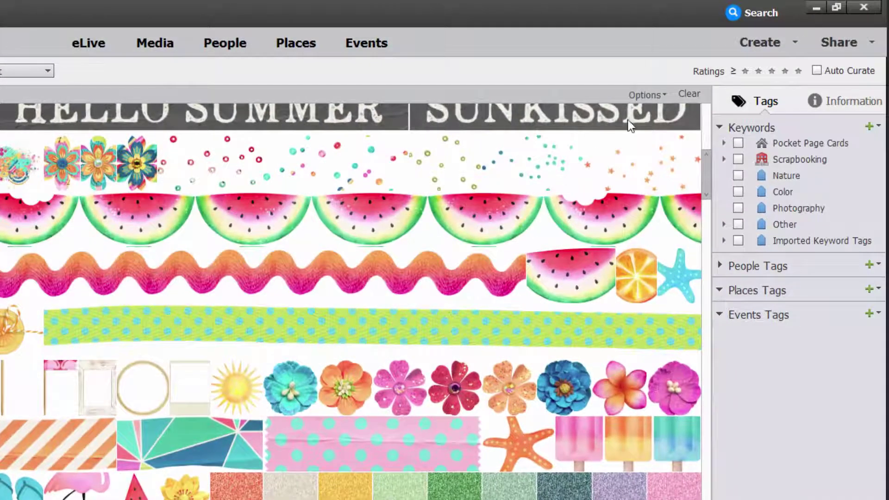
Step: Search the catalog for 'watermelon' using the suggestion offered for 'water'
click(739, 12)
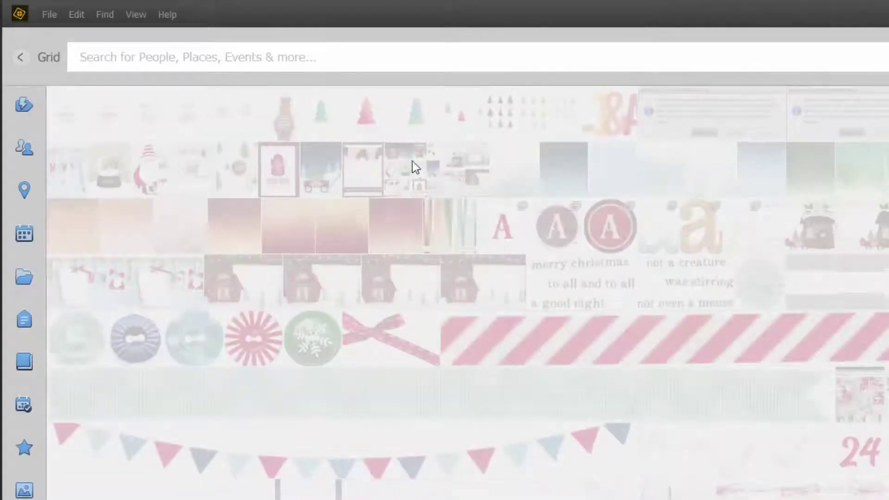
click(115, 63)
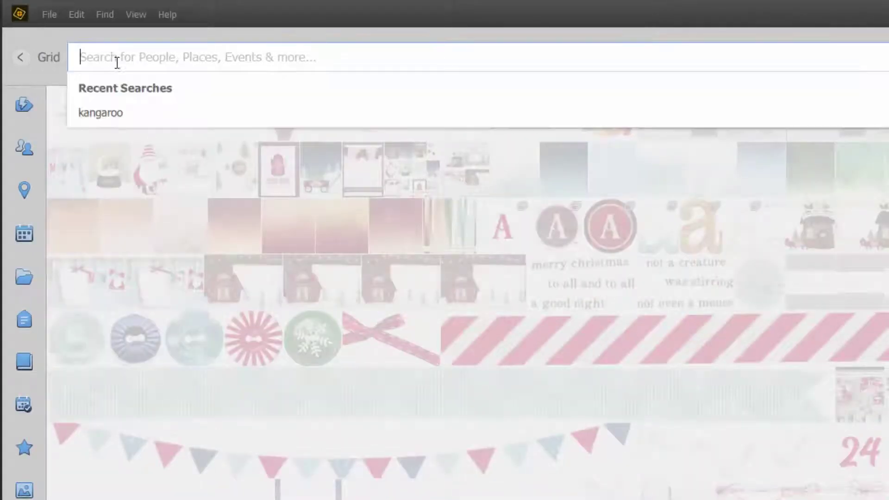
text(water)
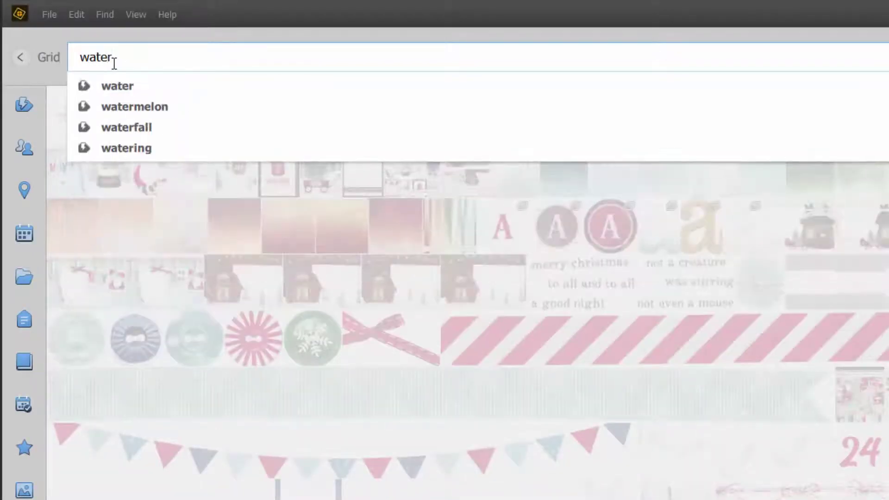
click(111, 104)
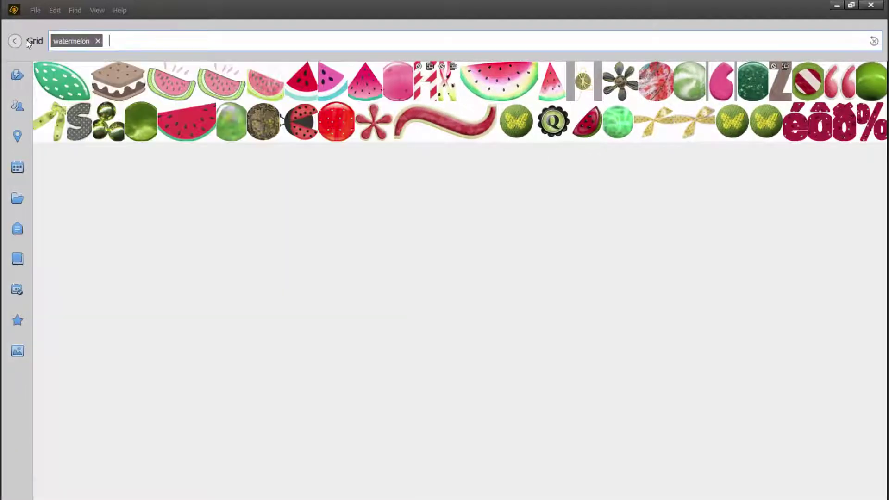
Step: Bring the watermelon results back into the main Organizer grid and adjust the view
click(30, 44)
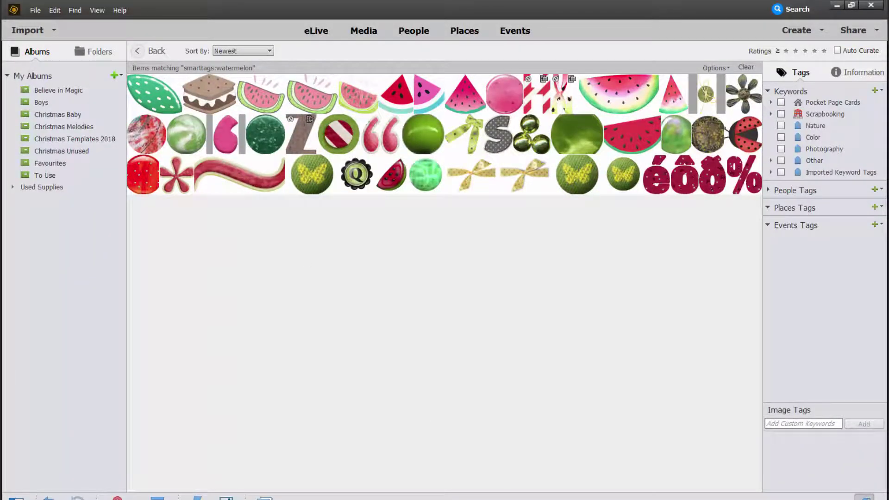
scroll(444, 283, up, 5)
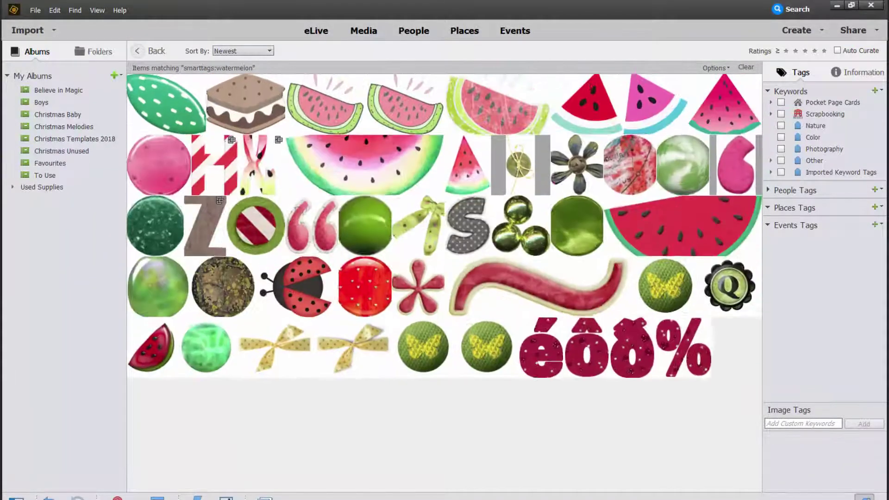
scroll(411, 209, down, 2)
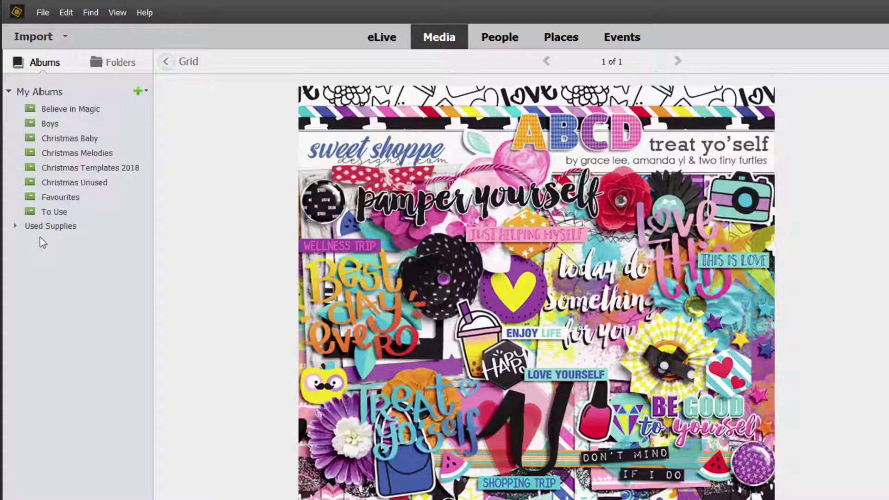
click(98, 63)
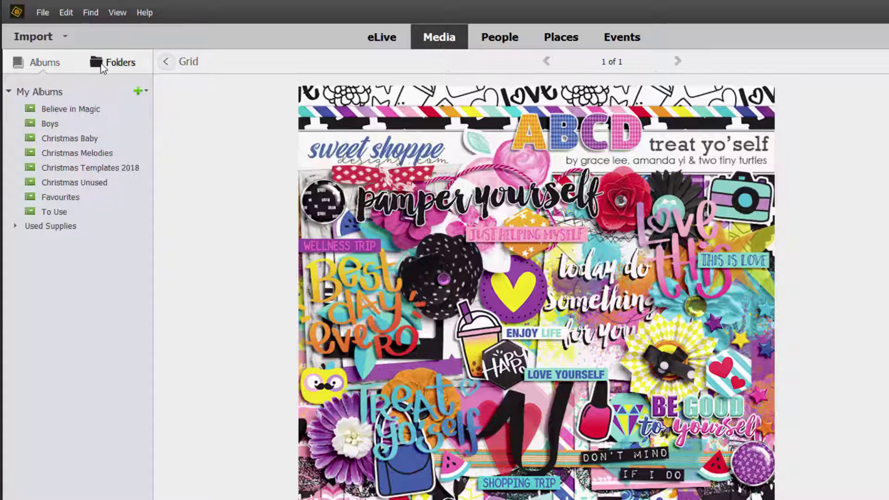
scroll(80, 230, up, 10)
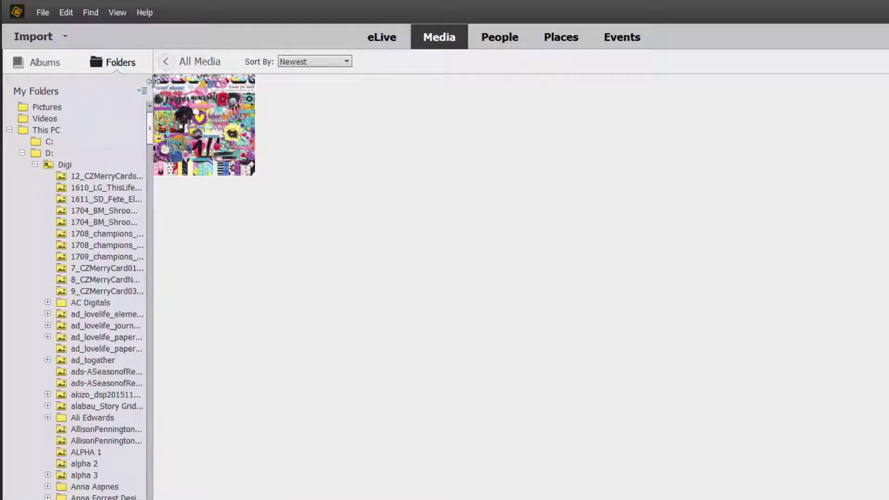
click(142, 90)
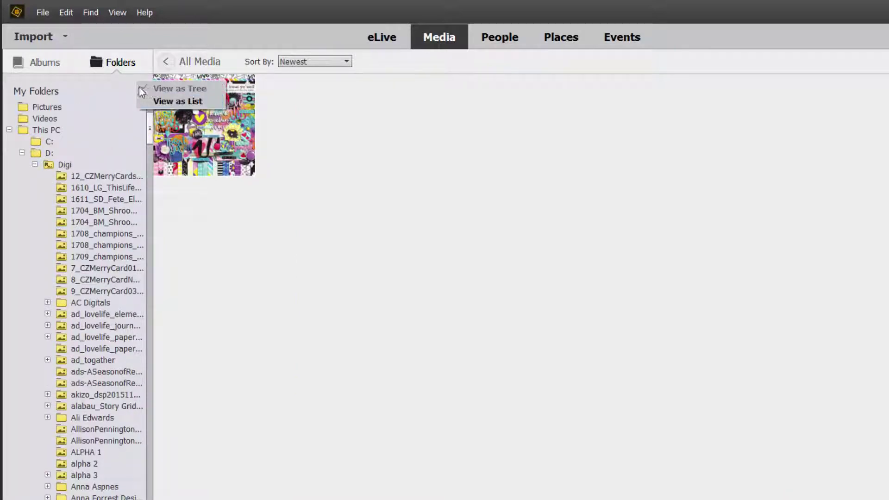
click(120, 78)
click(44, 64)
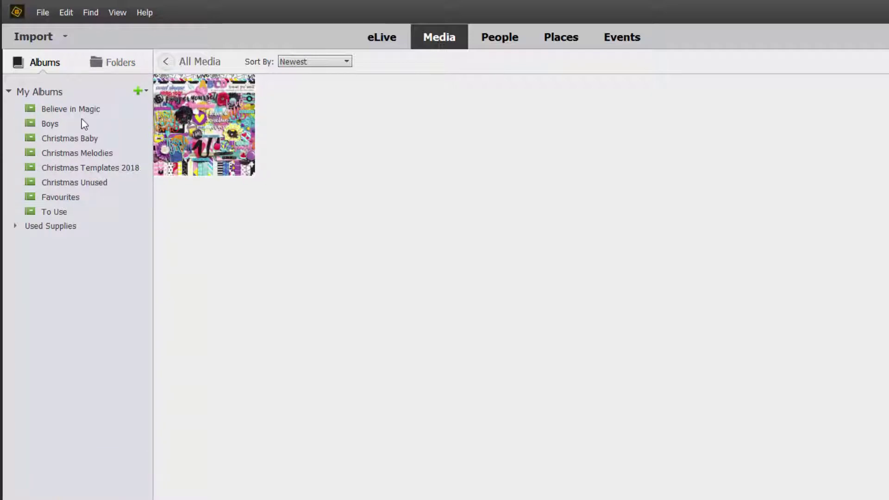
Step: Show the To Use album with enlarged thumbnails and scroll through its supplies
click(46, 212)
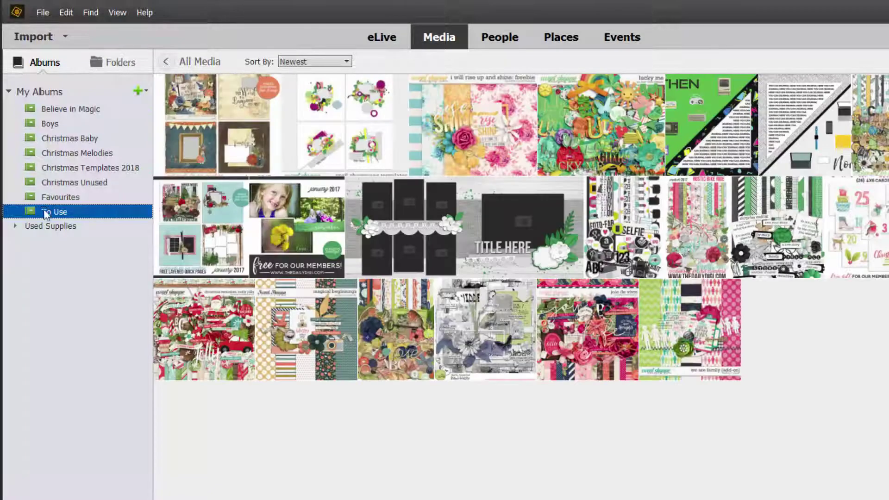
key(ctrl+equal)
key(ctrl+equal)
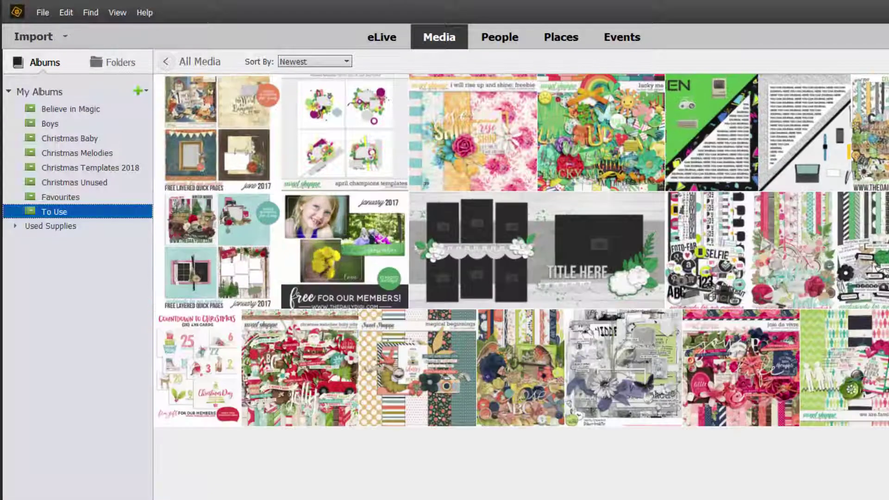
scroll(398, 229, down, 2)
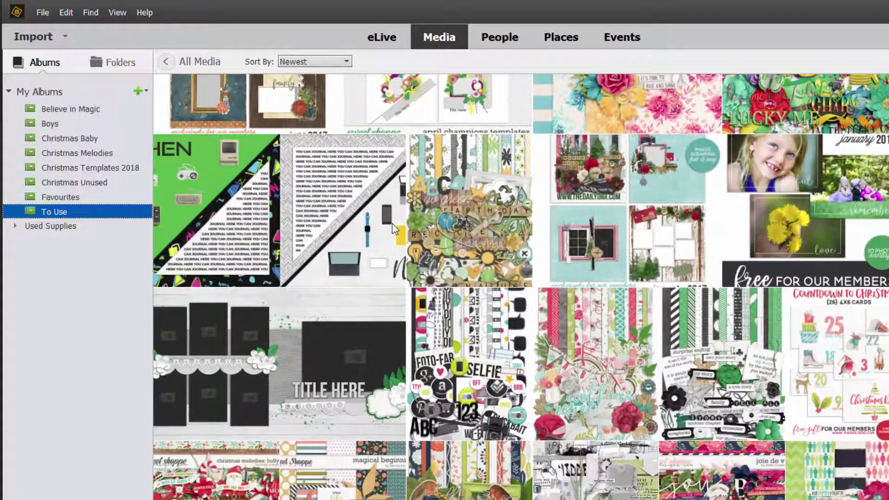
scroll(477, 389, up, 2)
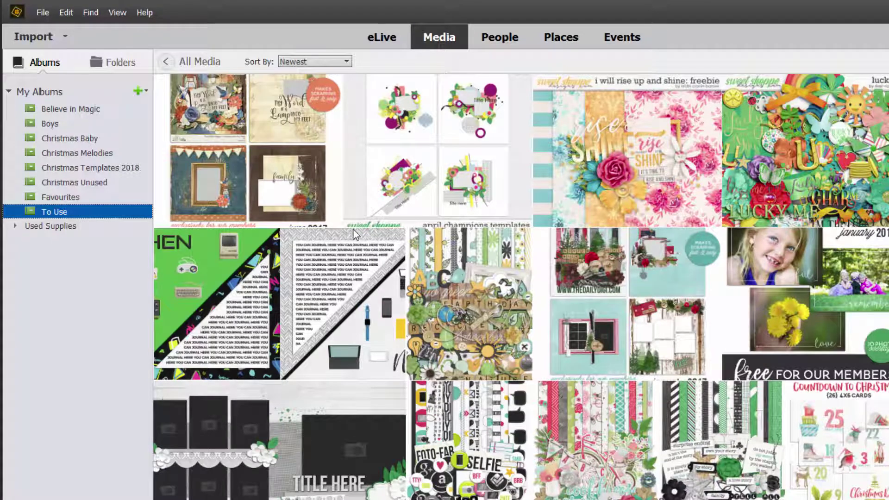
scroll(353, 235, down, 2)
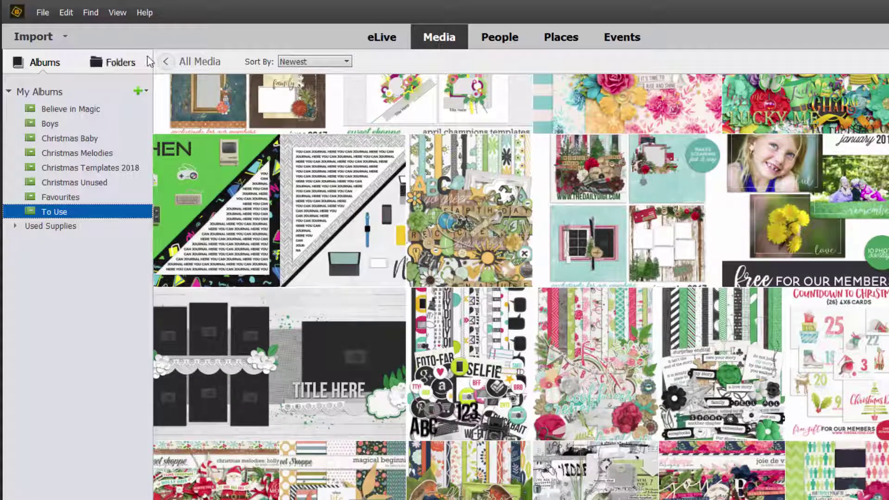
Step: Return to All Media, browse the full supply grid, and glance at the Find options without choosing one
click(165, 68)
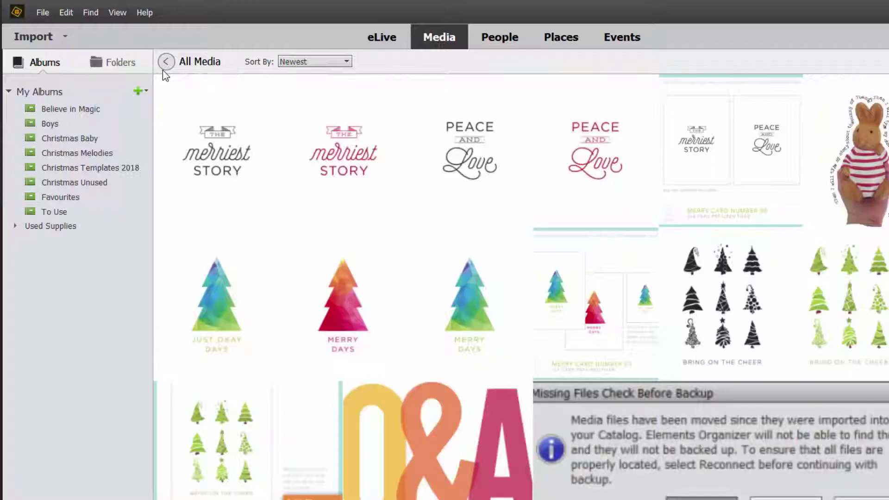
scroll(301, 260, down, 10)
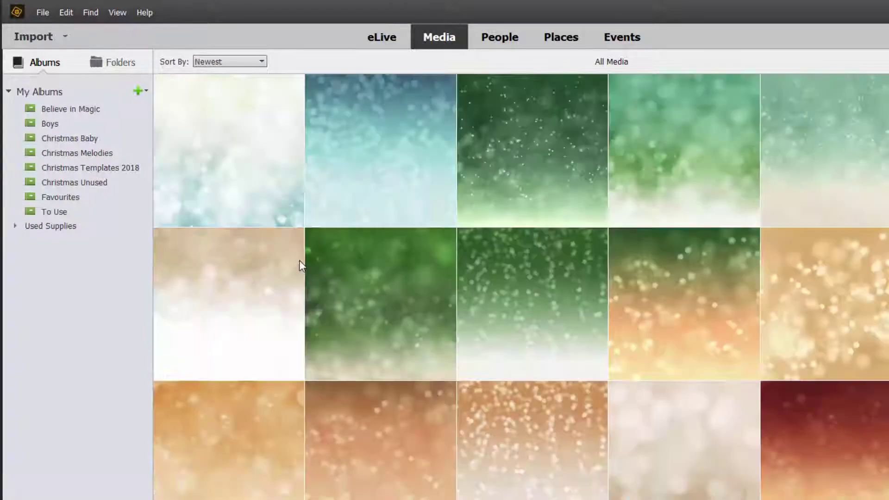
scroll(299, 261, down, 5)
scroll(300, 260, down, 10)
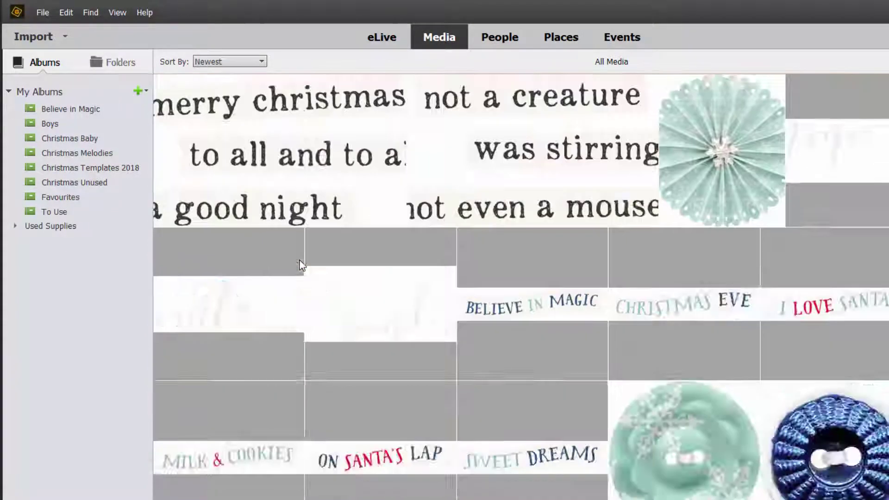
scroll(300, 264, down, 3)
scroll(299, 262, down, 2)
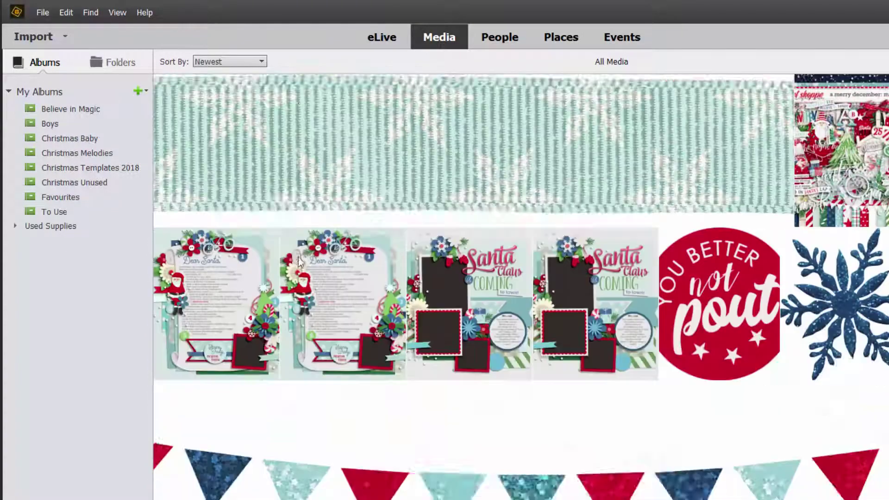
scroll(299, 262, down, 10)
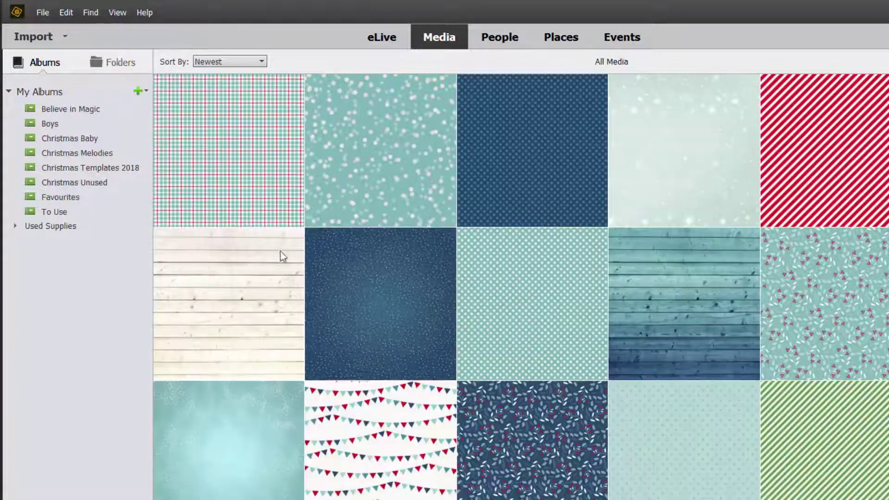
scroll(481, 361, down, 10)
scroll(479, 369, up, 10)
scroll(475, 373, down, 2)
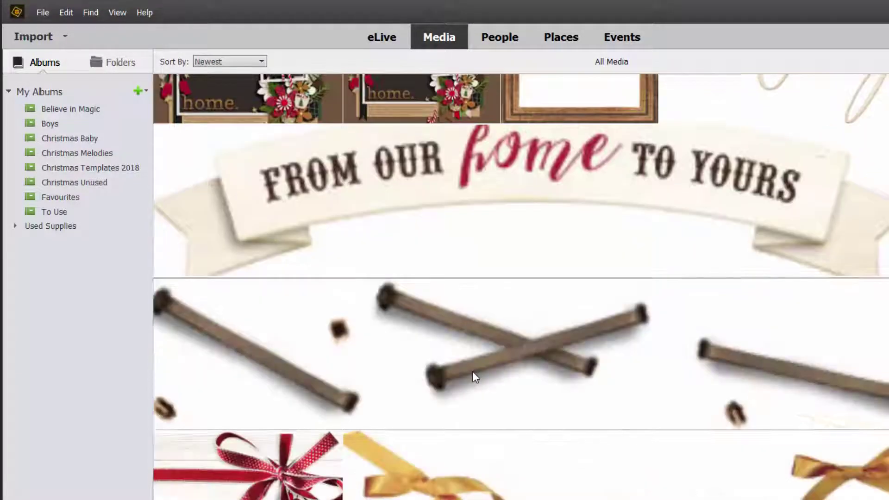
scroll(471, 377, down, 5)
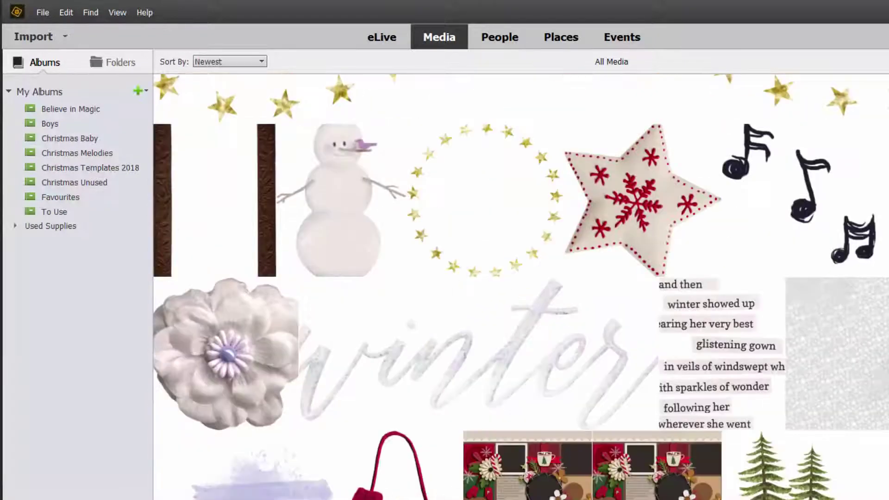
scroll(598, 442, down, 2)
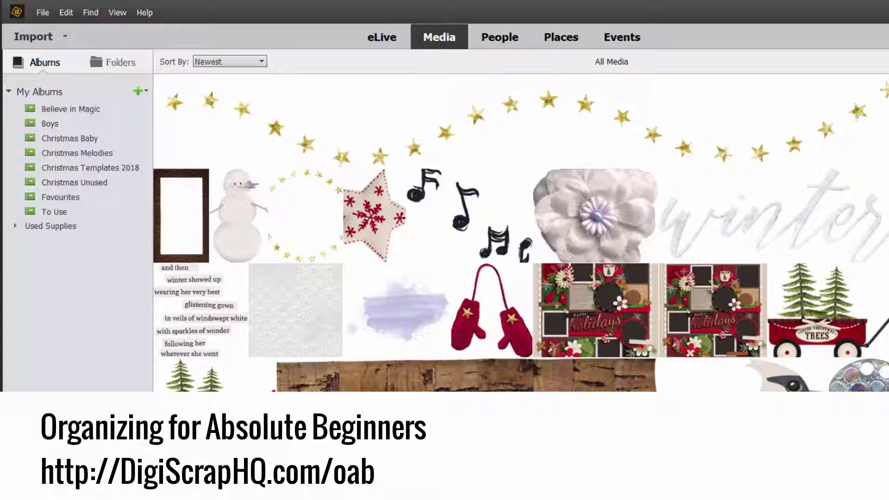
click(92, 17)
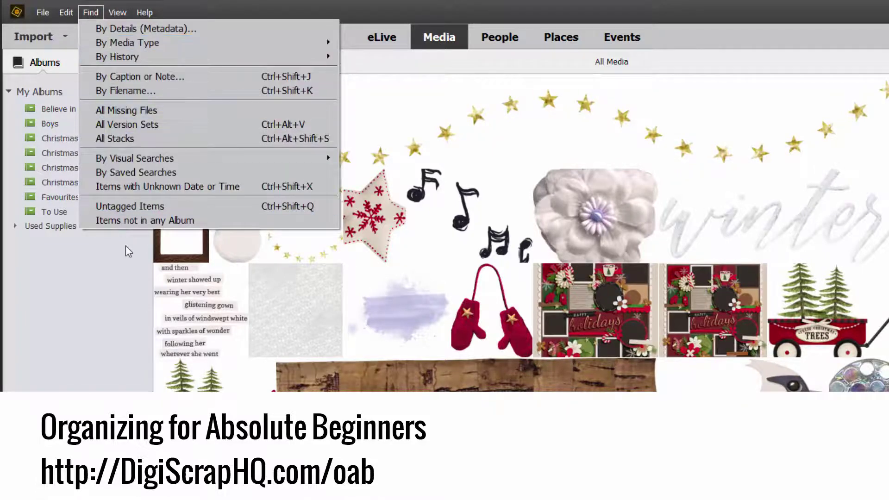
click(185, 11)
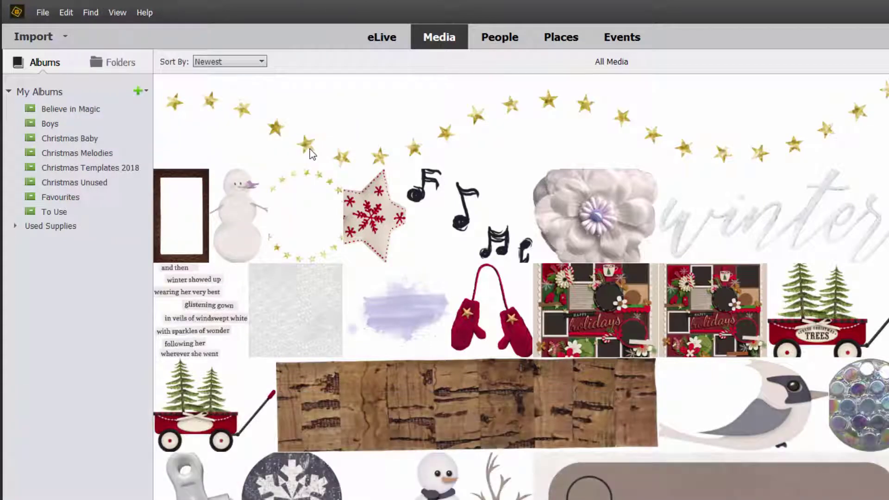